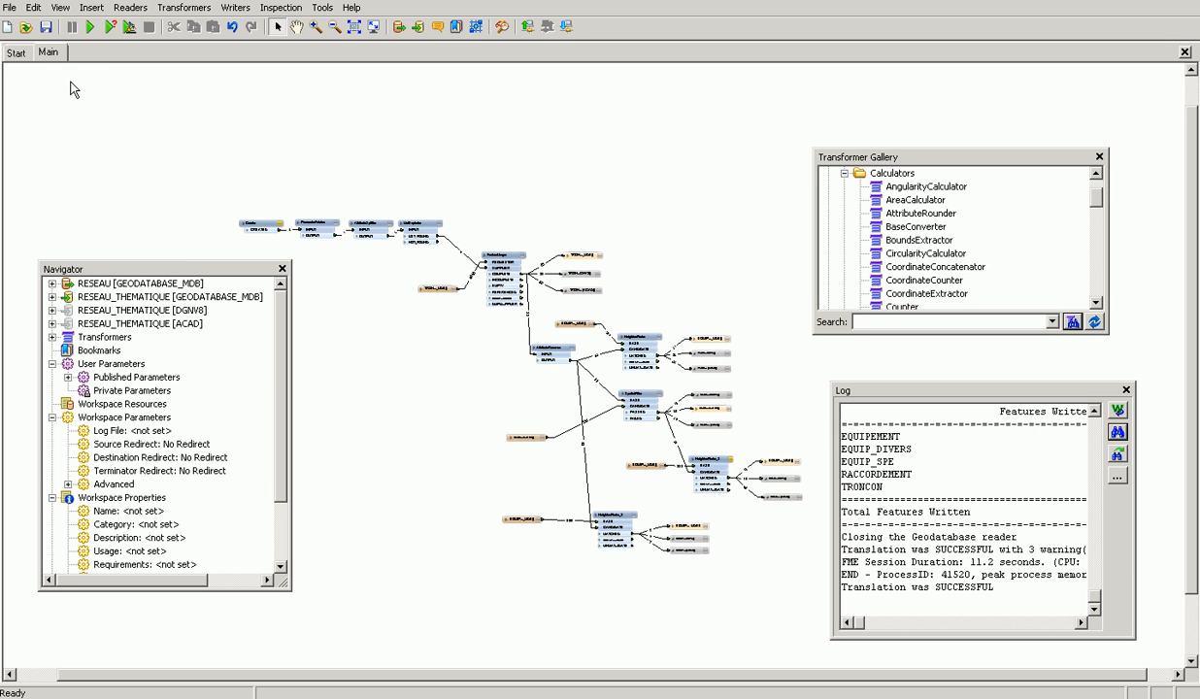
# - Start saving a copy of the workspace with the file type set to FME Mapping Files (*.fme)
pyautogui.click(11, 8)
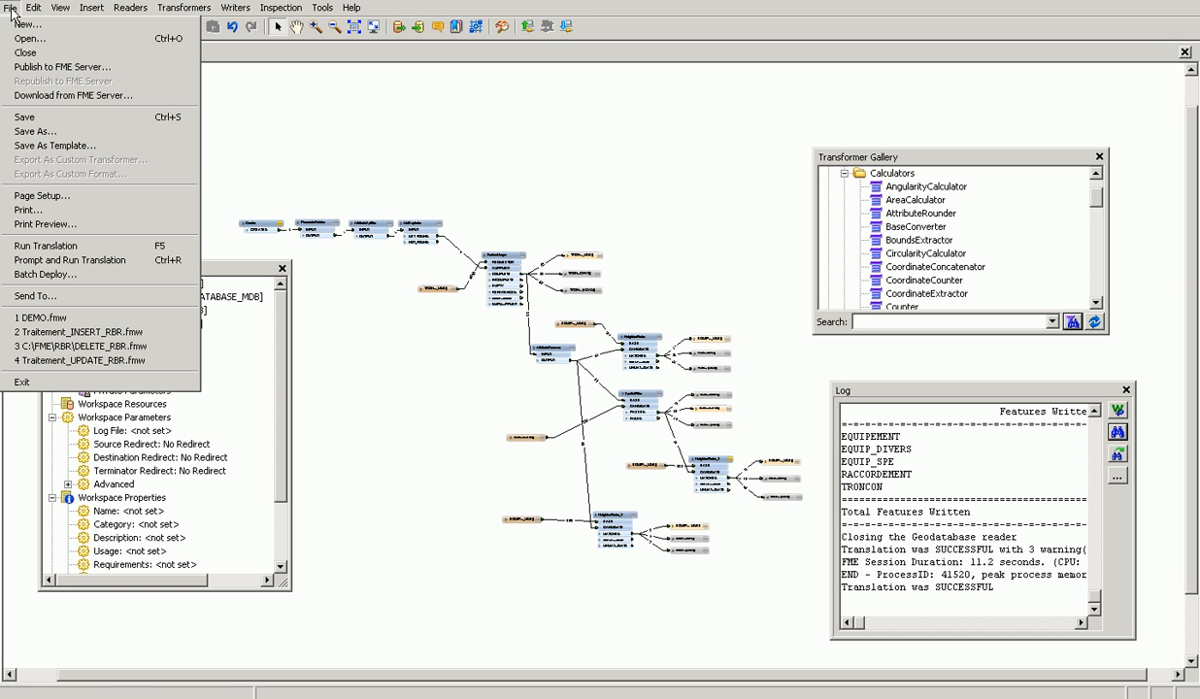
pyautogui.click(34, 131)
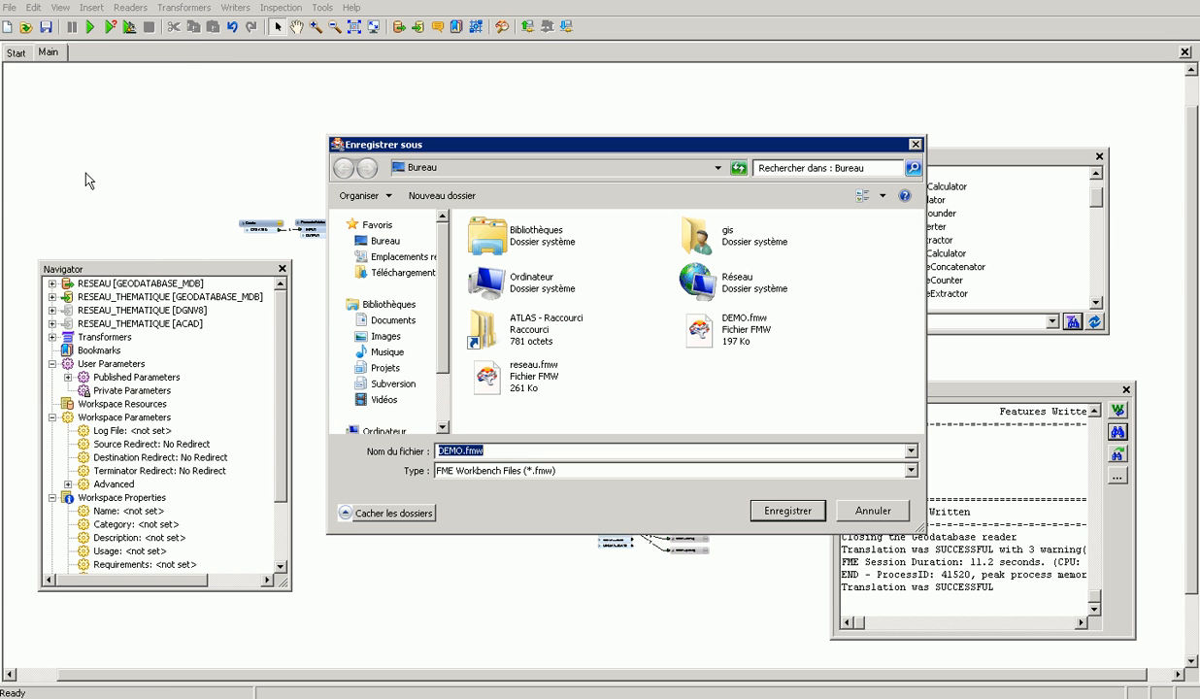
pyautogui.click(564, 481)
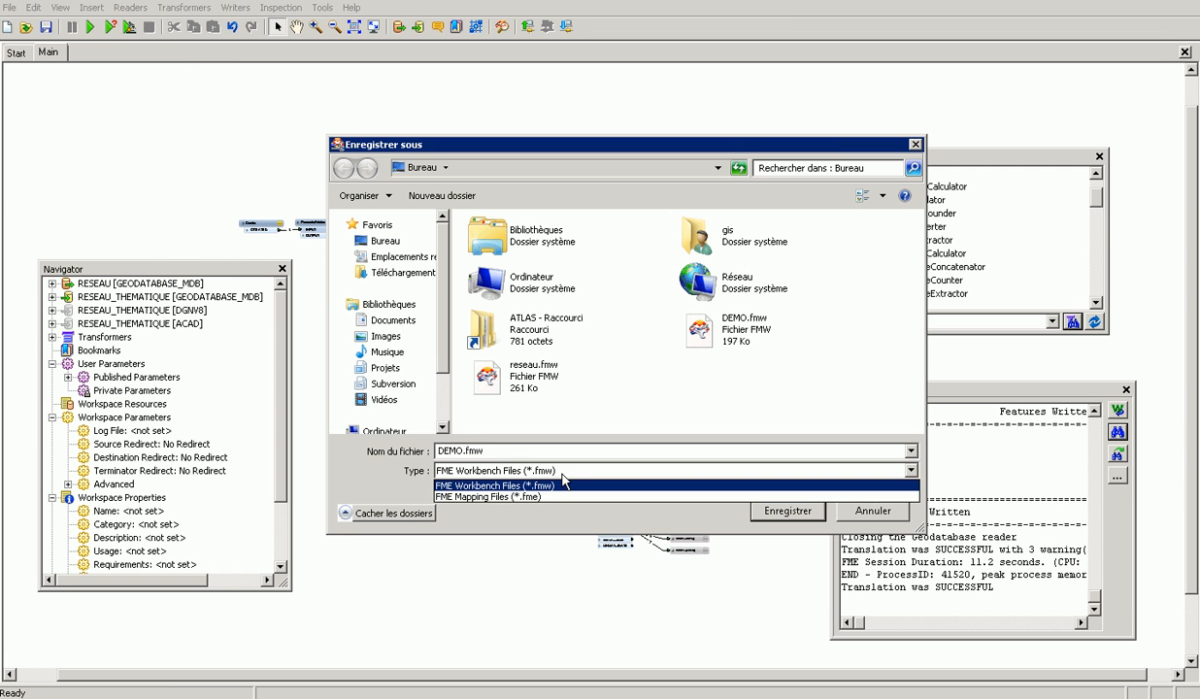
pyautogui.click(557, 498)
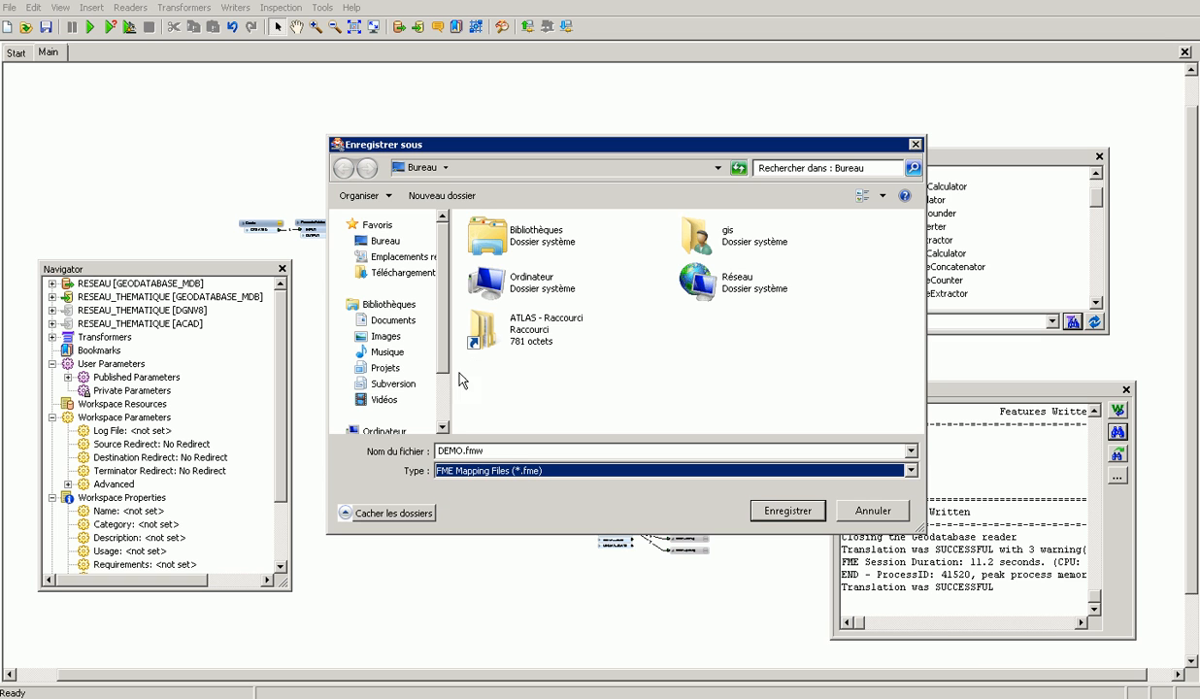
# - Save the mapping file in C:\THEMATIQUE, overwriting the existing DEMO.fme
pyautogui.scroll(-3, 429, 347)
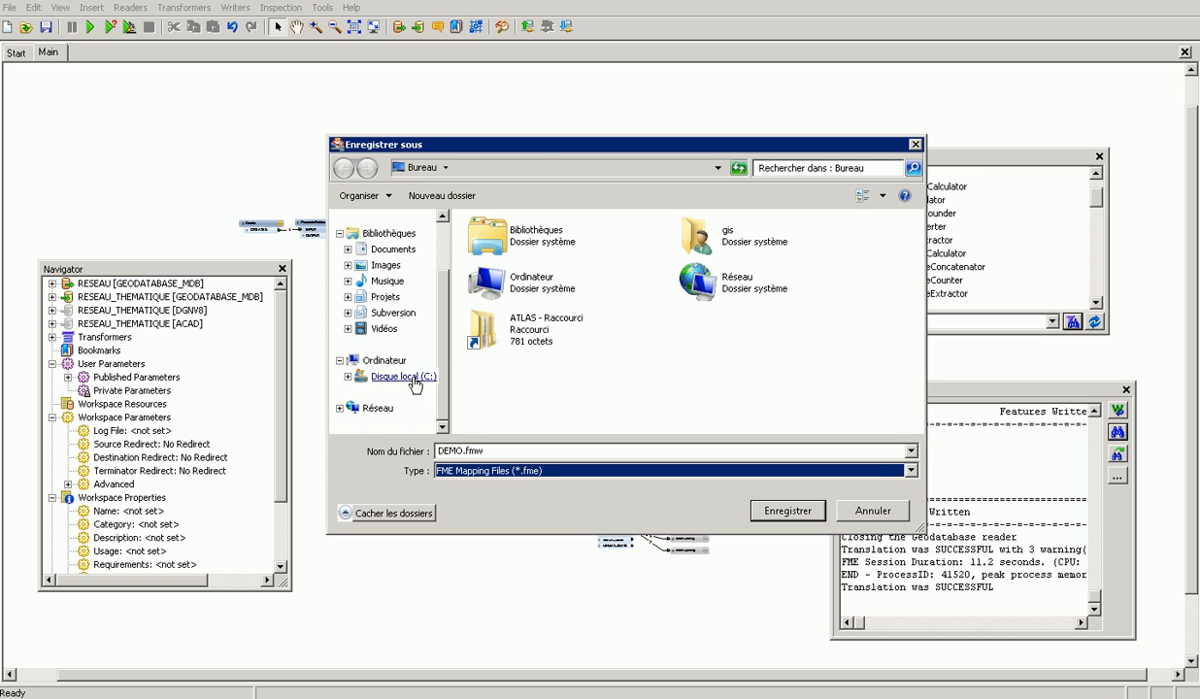
pyautogui.click(406, 376)
pyautogui.click(501, 356)
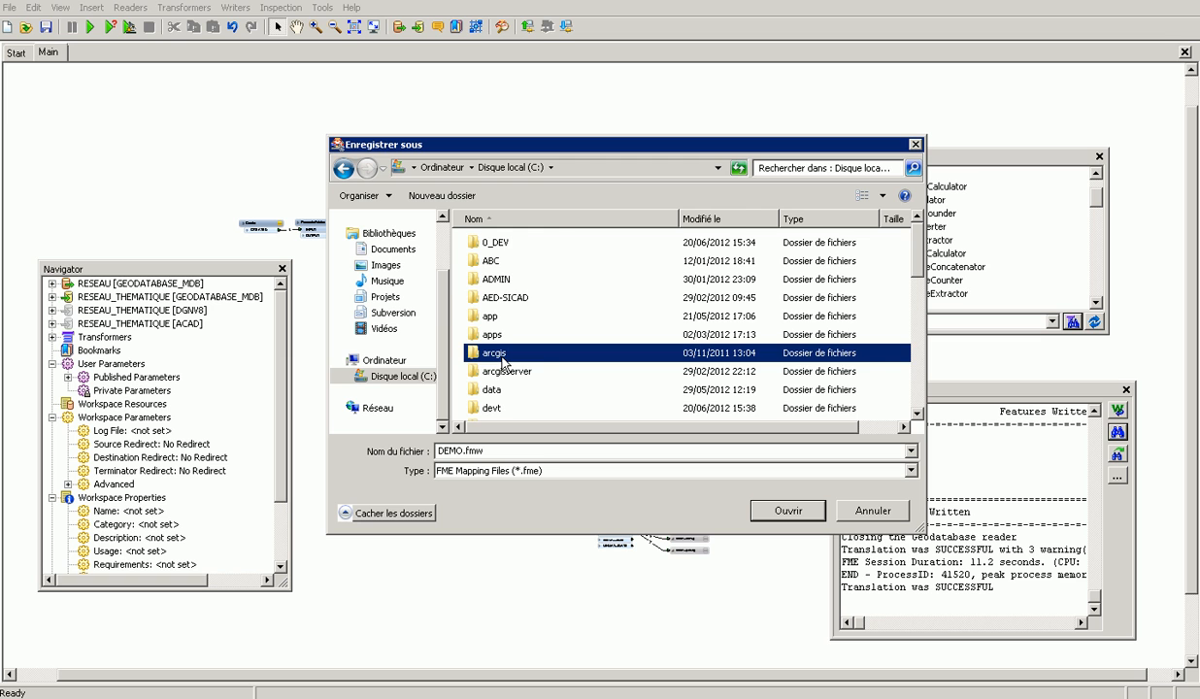
pyautogui.press('t')
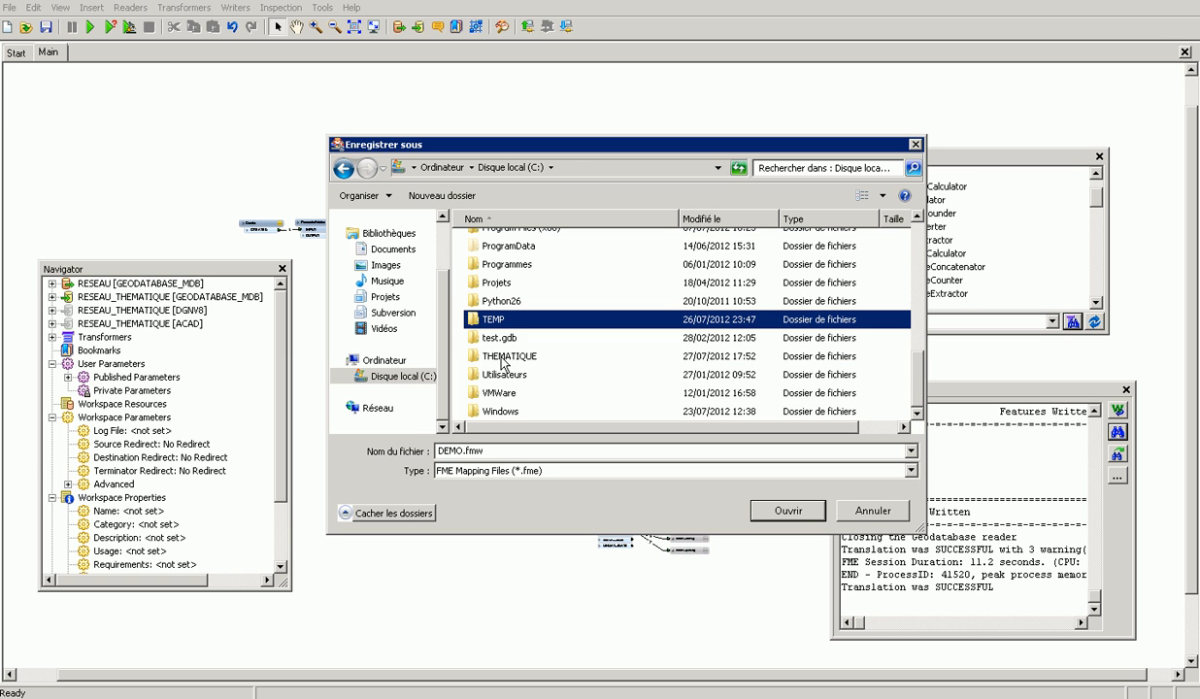
pyautogui.doubleClick(501, 358)
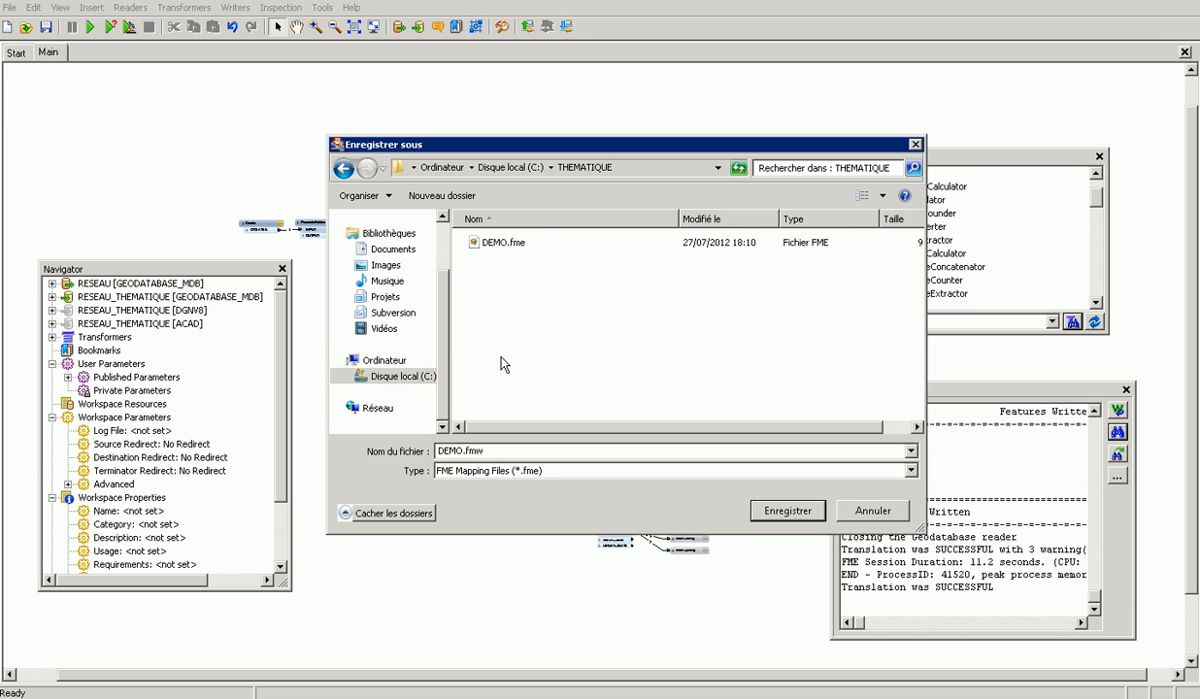
pyautogui.click(492, 240)
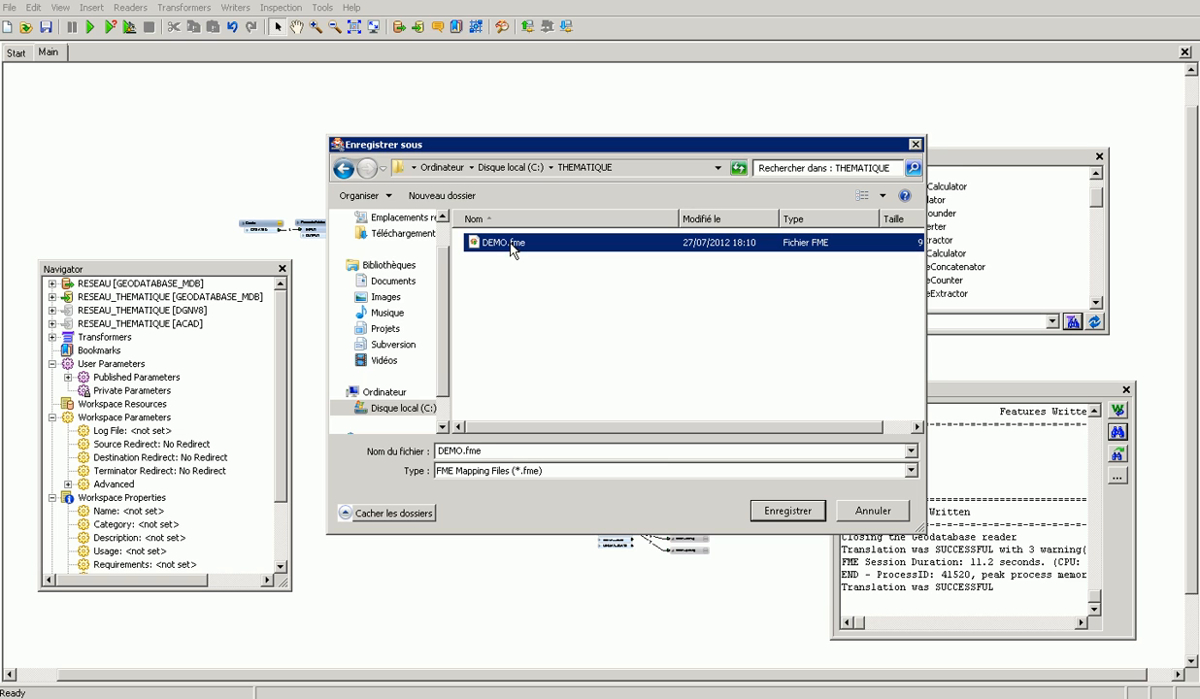
pyautogui.click(757, 505)
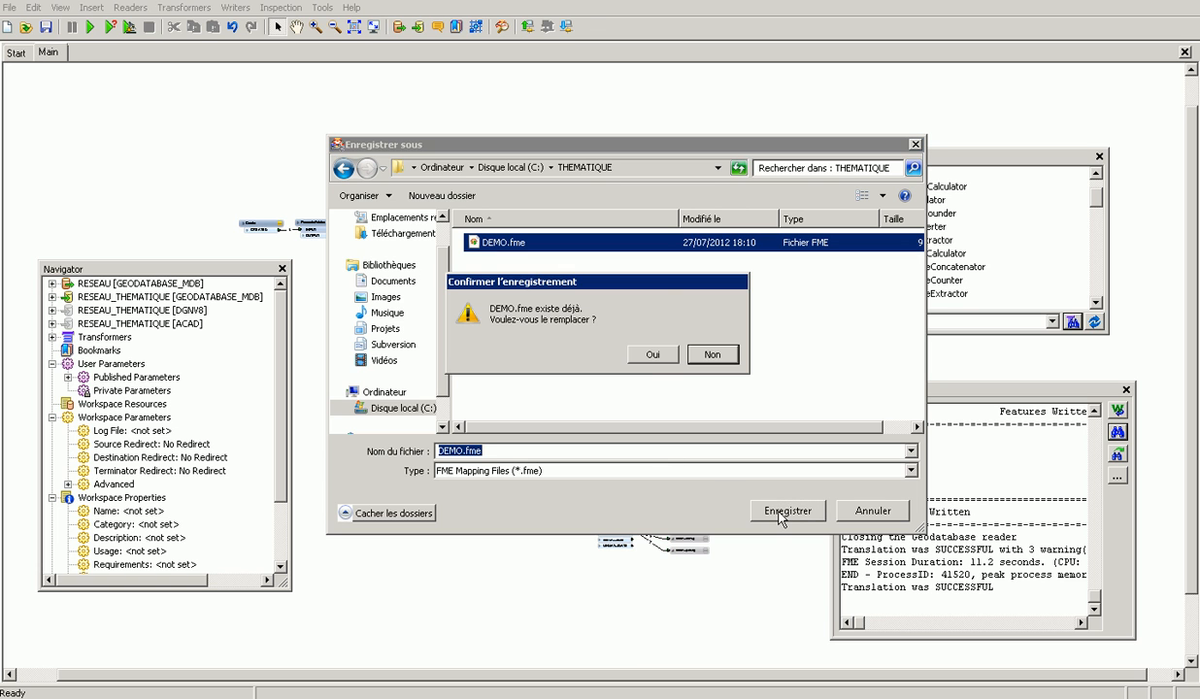
pyautogui.click(637, 353)
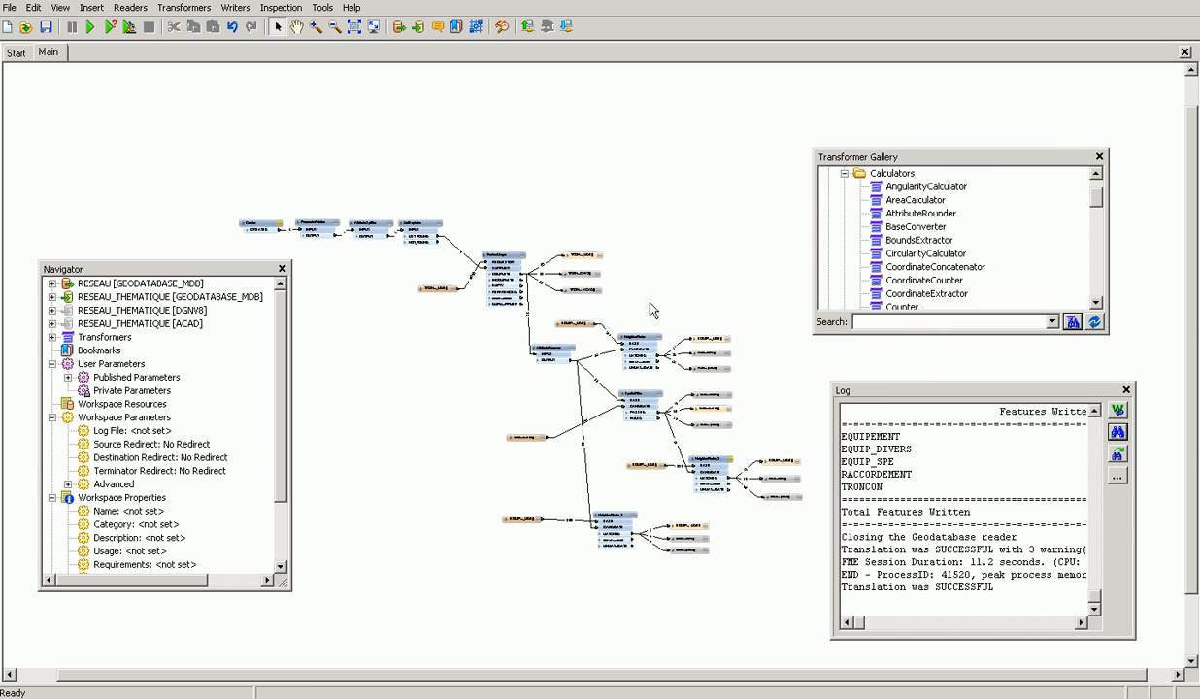
# - Switch to the THEMATIQUE folder in Windows Explorer and open DEMO.fme in FME Quick Translator
pyautogui.hotkey('alt', 'Tab')
pyautogui.hotkey('alt', 'Tab')
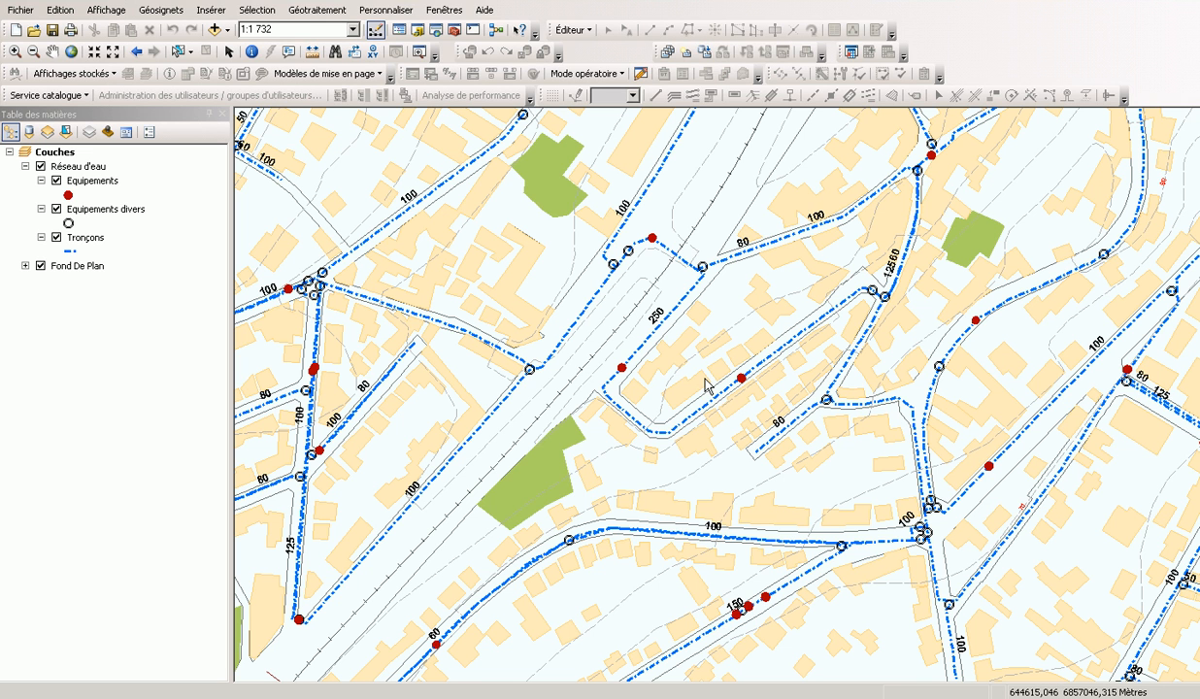
pyautogui.hotkey('alt', 'Tab')
pyautogui.hotkey('alt', 'Tab')
pyautogui.hotkey('alt', 'Tab')
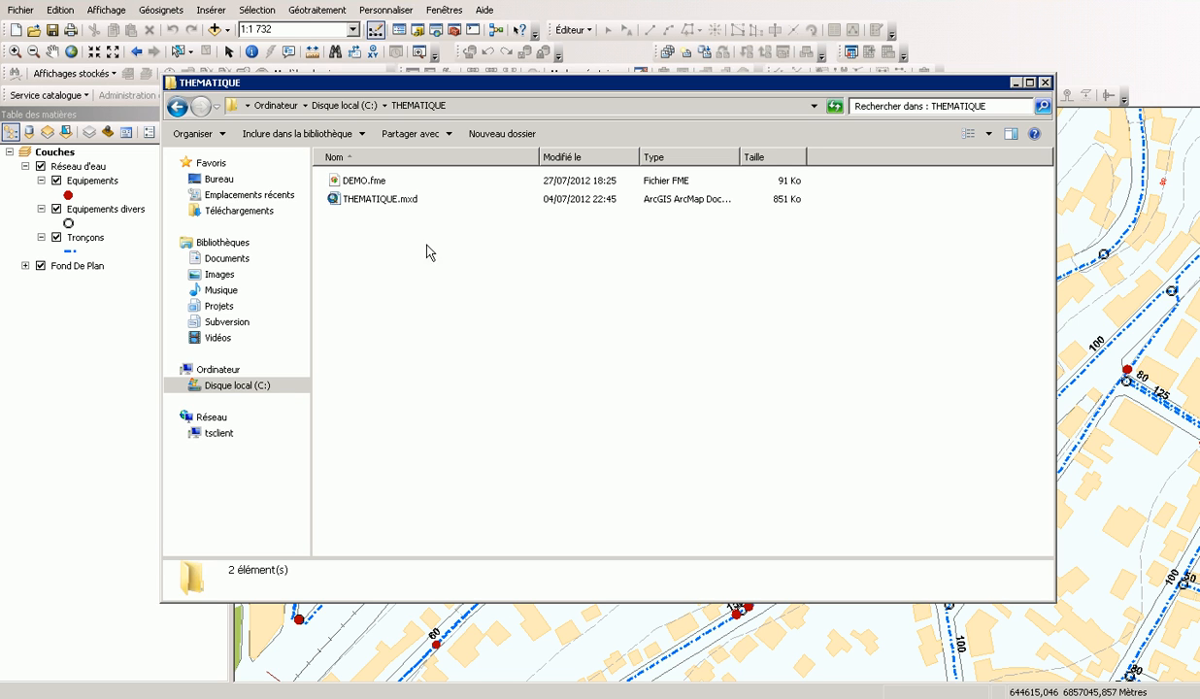
pyautogui.click(368, 185)
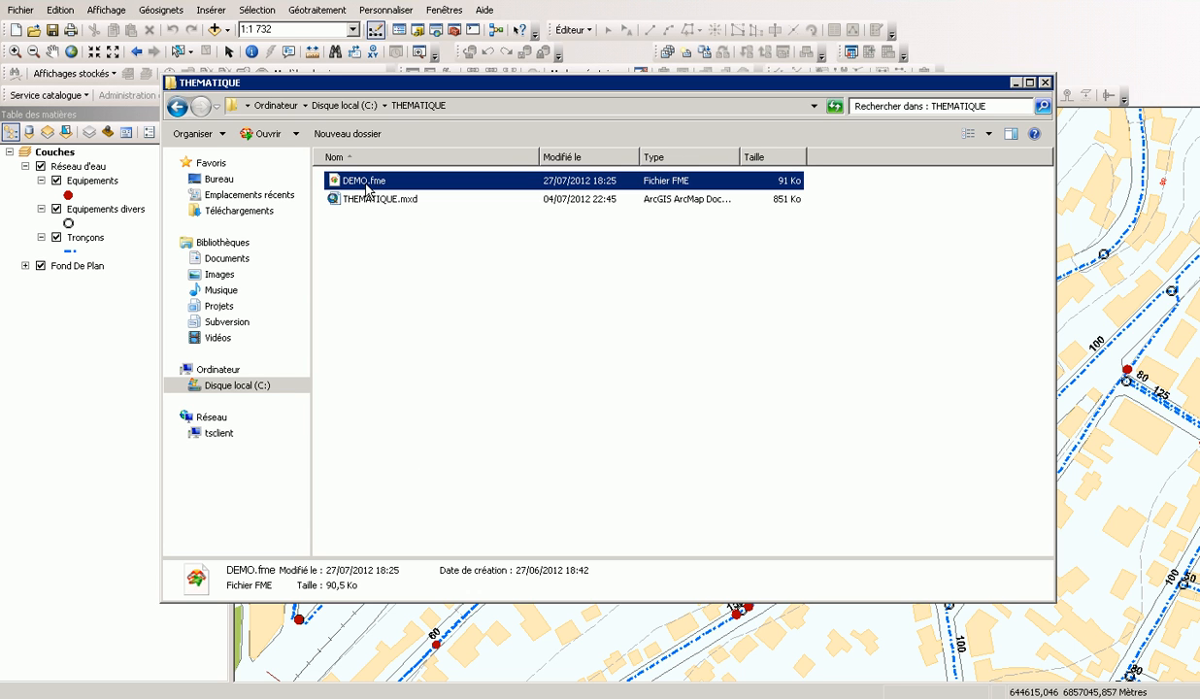
pyautogui.doubleClick(370, 184)
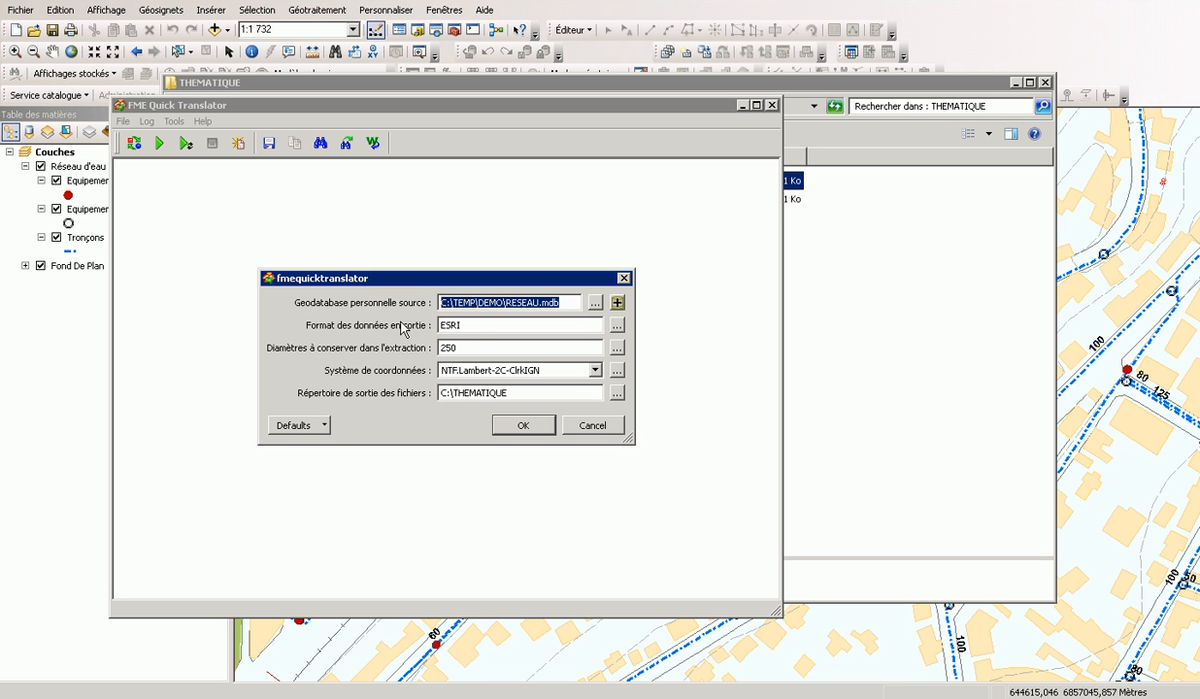
# - Try AUTODESK and BENTLEY as output data formats, and restore ESRI as the only selected format
pyautogui.click(616, 326)
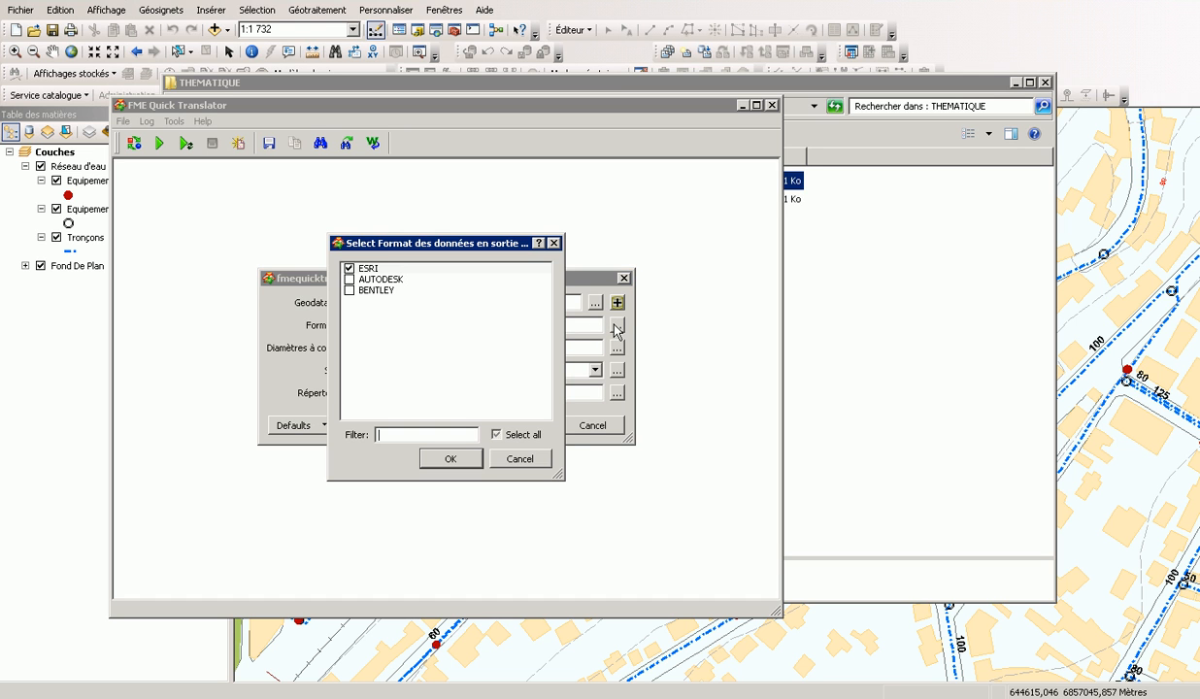
pyautogui.click(348, 267)
pyautogui.click(349, 279)
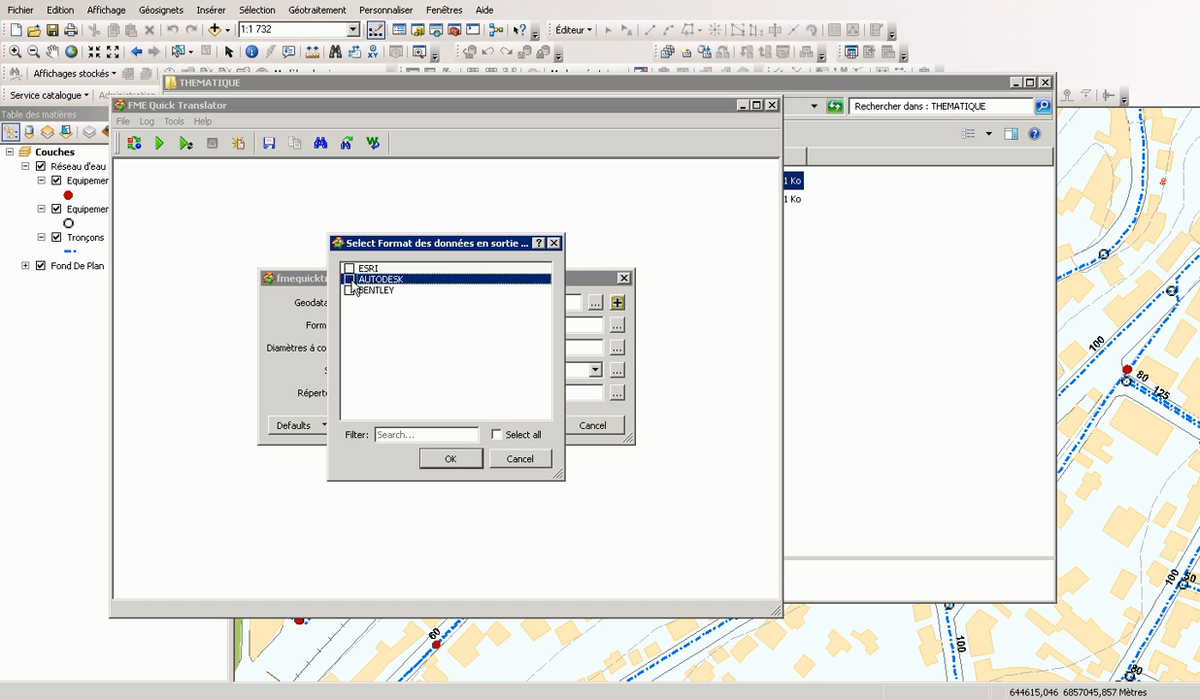
pyautogui.click(350, 290)
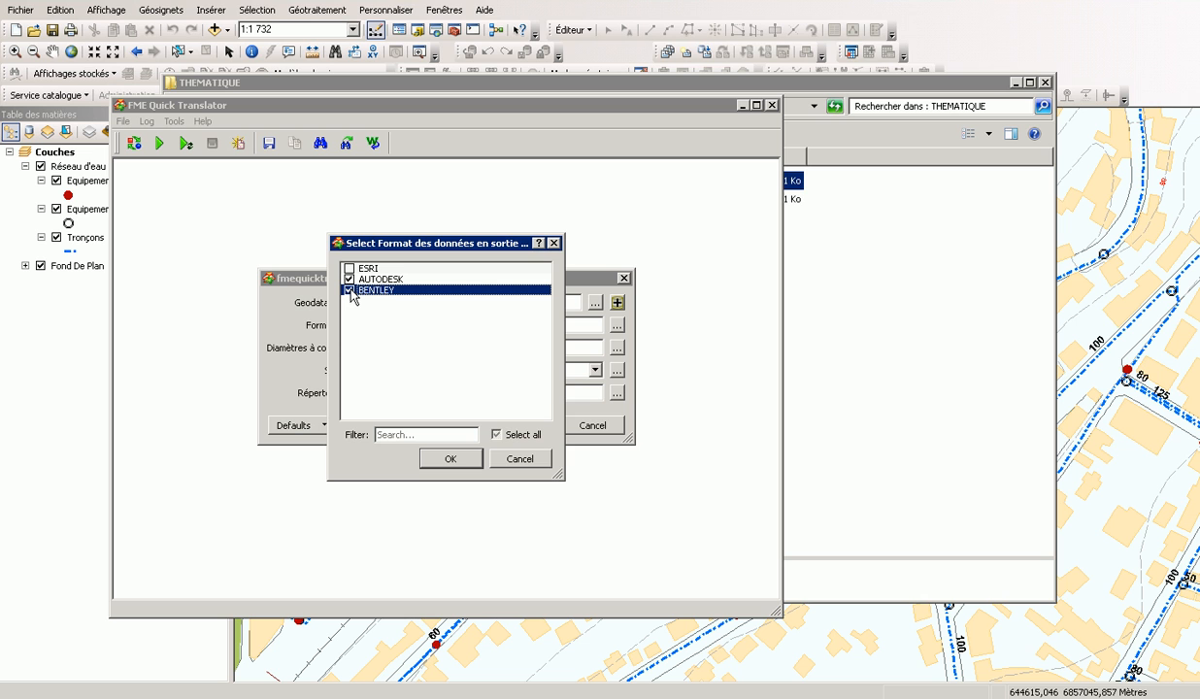
pyautogui.click(350, 290)
pyautogui.click(349, 268)
pyautogui.click(349, 280)
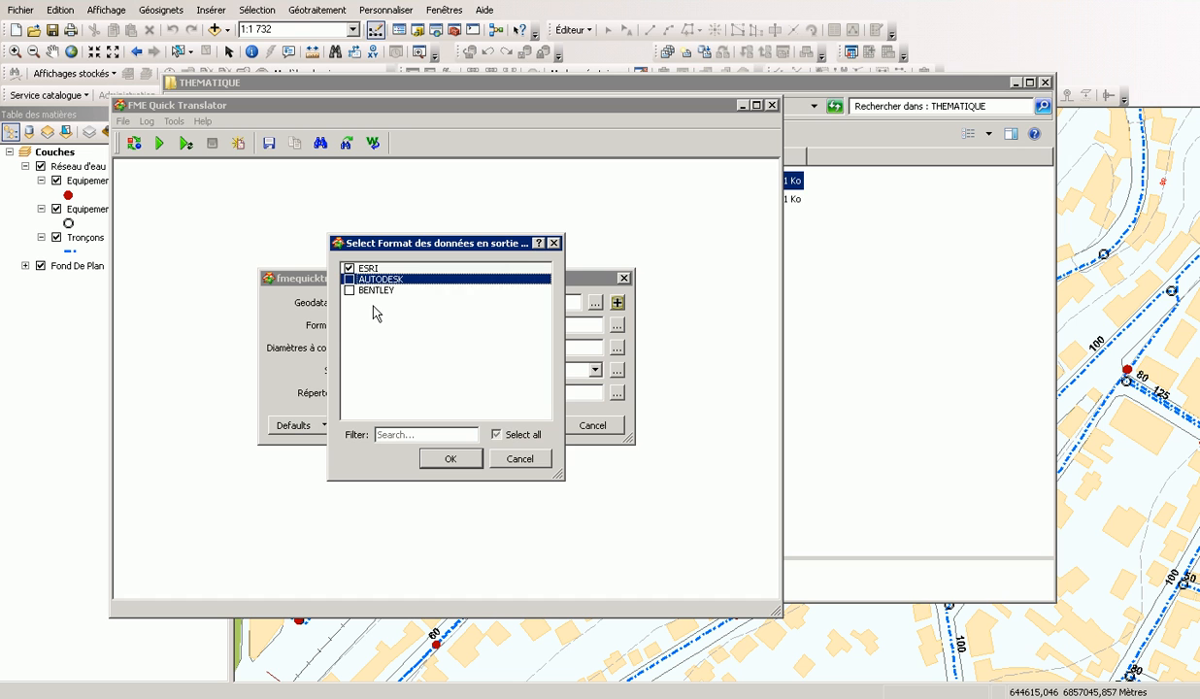
pyautogui.click(444, 464)
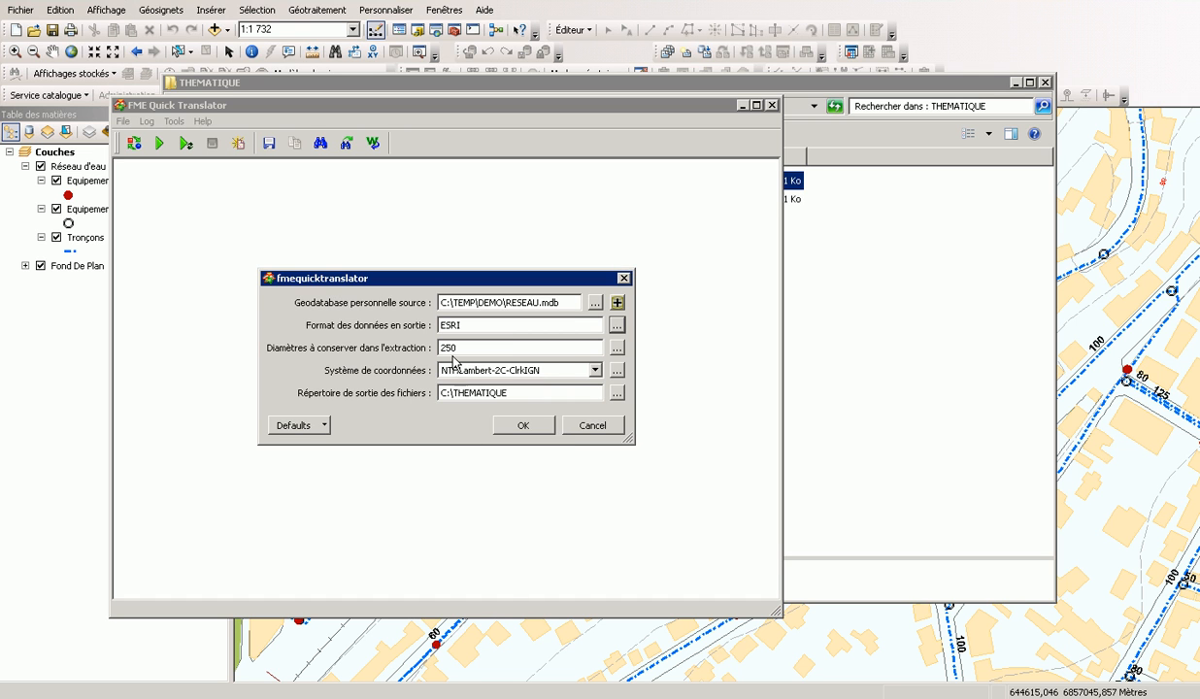
# - Try adding diameters 40, 50 and 60 to the extraction, and restore 250 as the only diameter kept
pyautogui.click(615, 351)
pyautogui.scroll(-2, 546, 348)
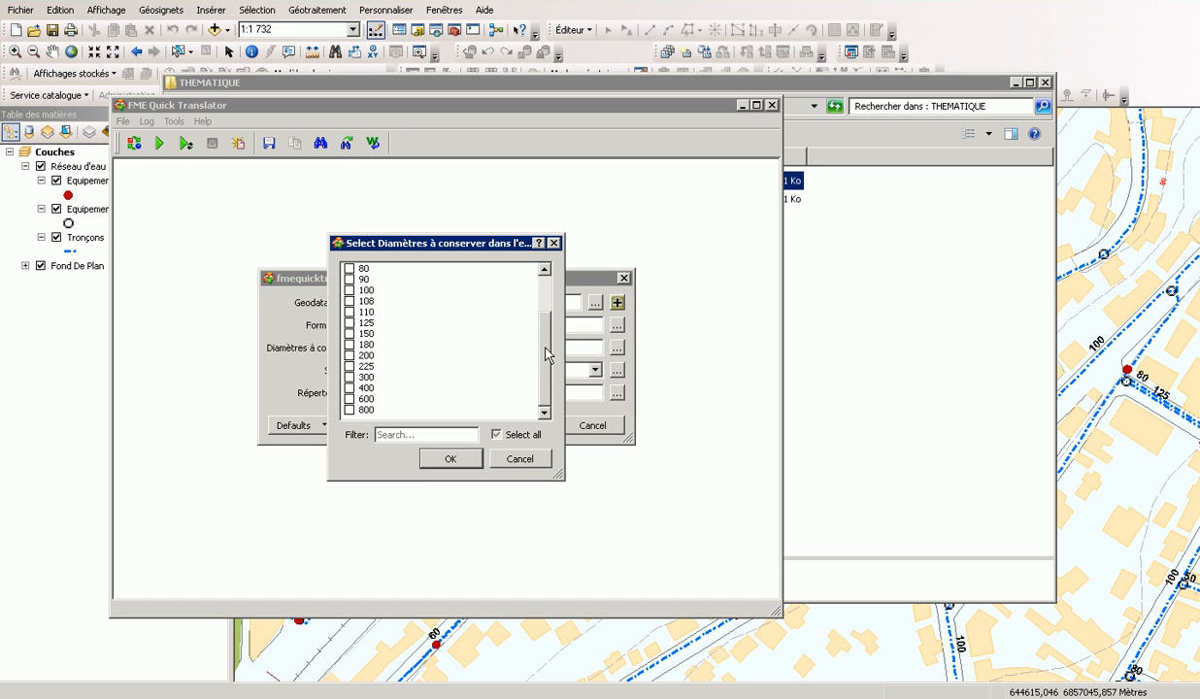
pyautogui.moveTo(542, 337); pyautogui.dragTo(537, 297)
pyautogui.click(349, 279)
pyautogui.click(349, 290)
pyautogui.click(349, 301)
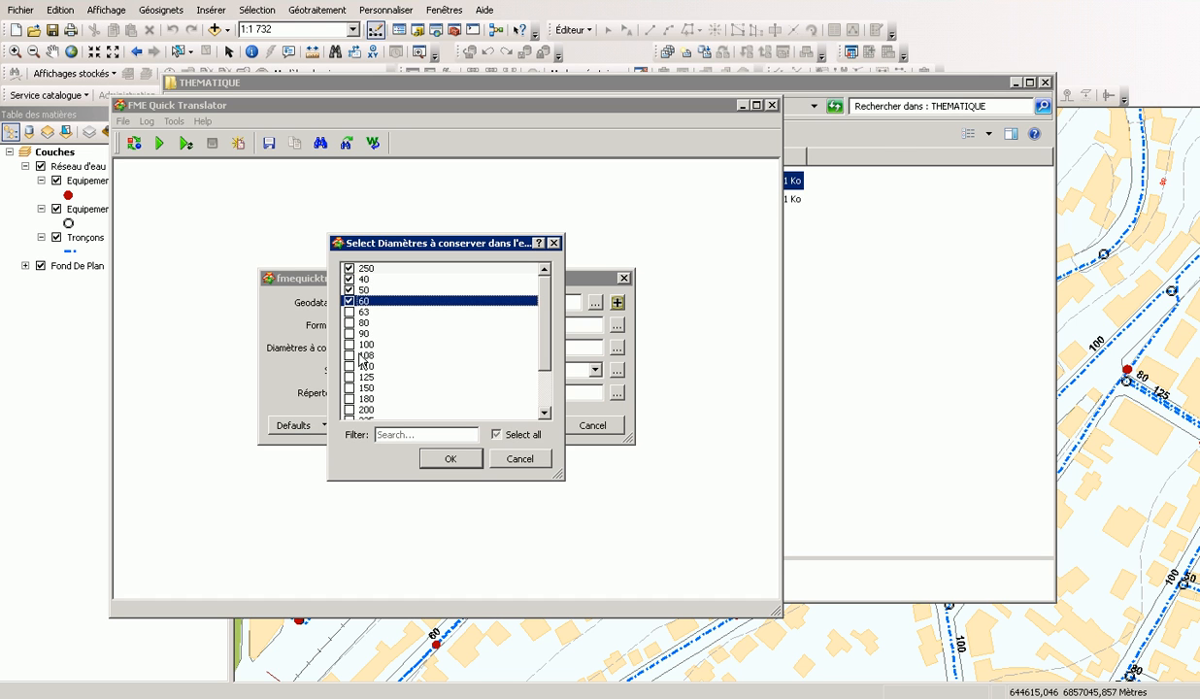
pyautogui.click(349, 301)
pyautogui.click(349, 290)
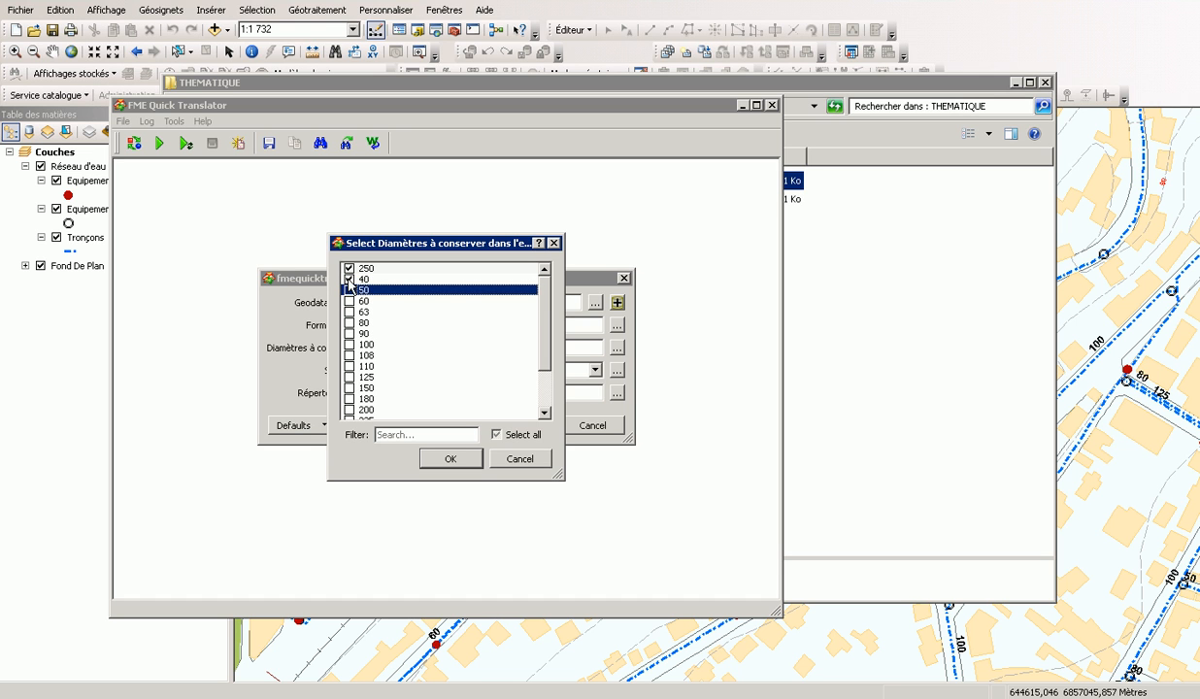
pyautogui.click(350, 280)
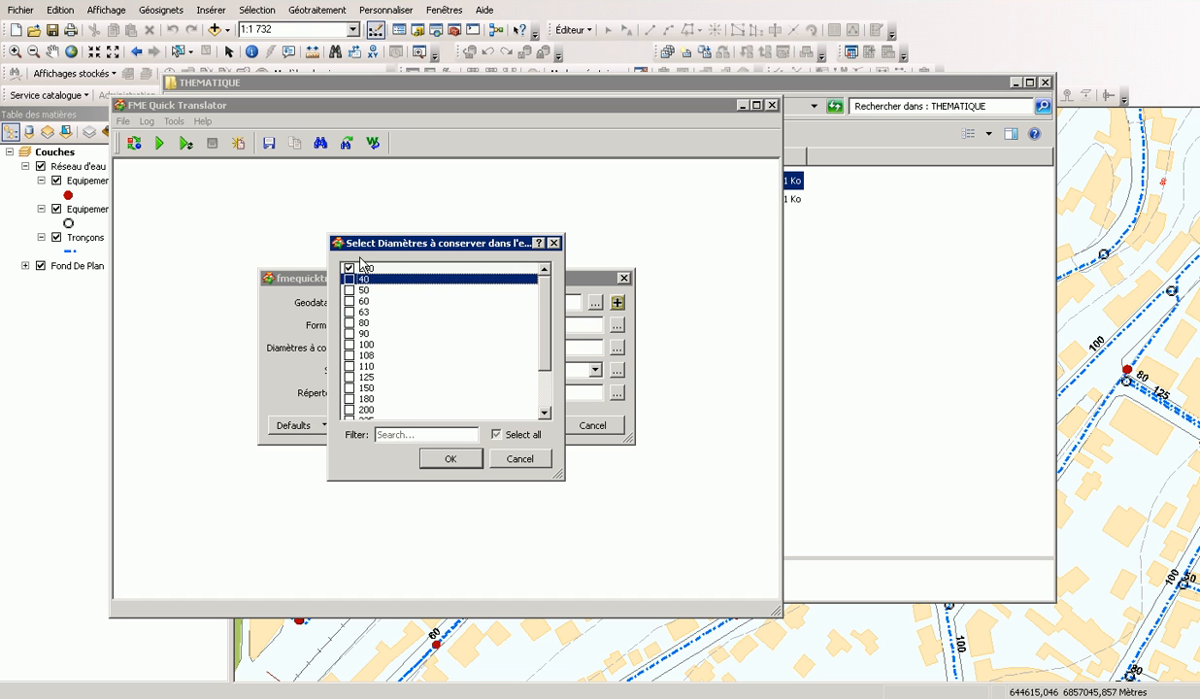
pyautogui.click(450, 458)
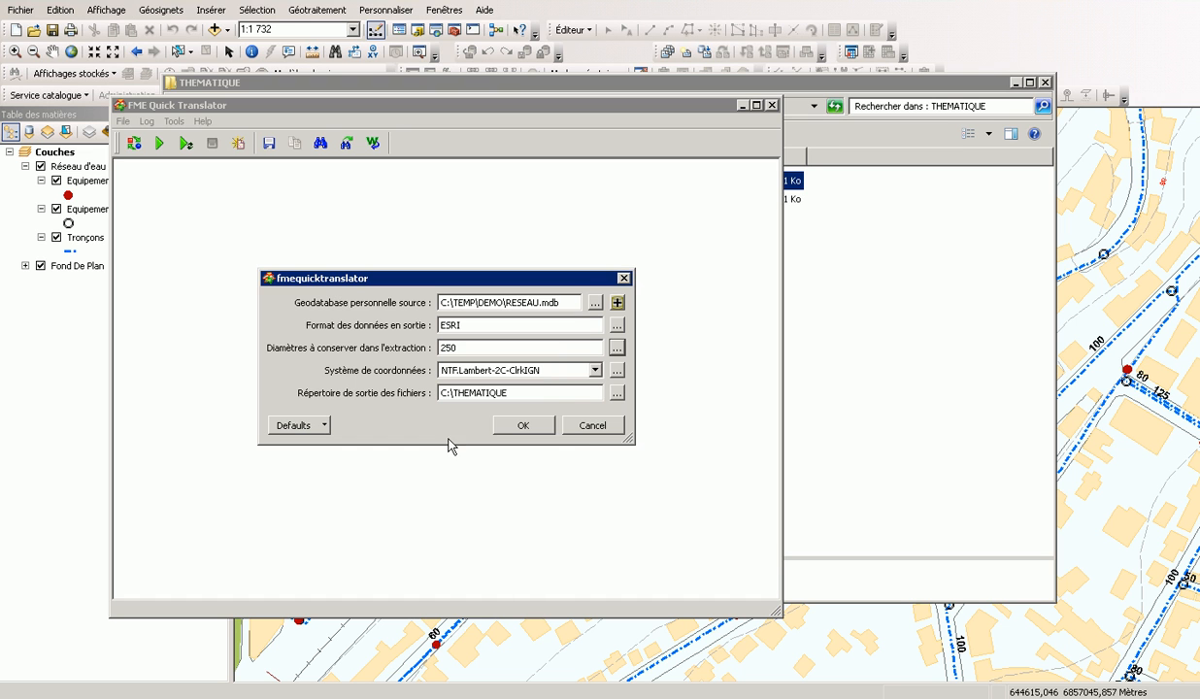
# - Choose NTF.Lambert-2C-ClrkIGN as the coordinate system and run the translation
pyautogui.click(596, 370)
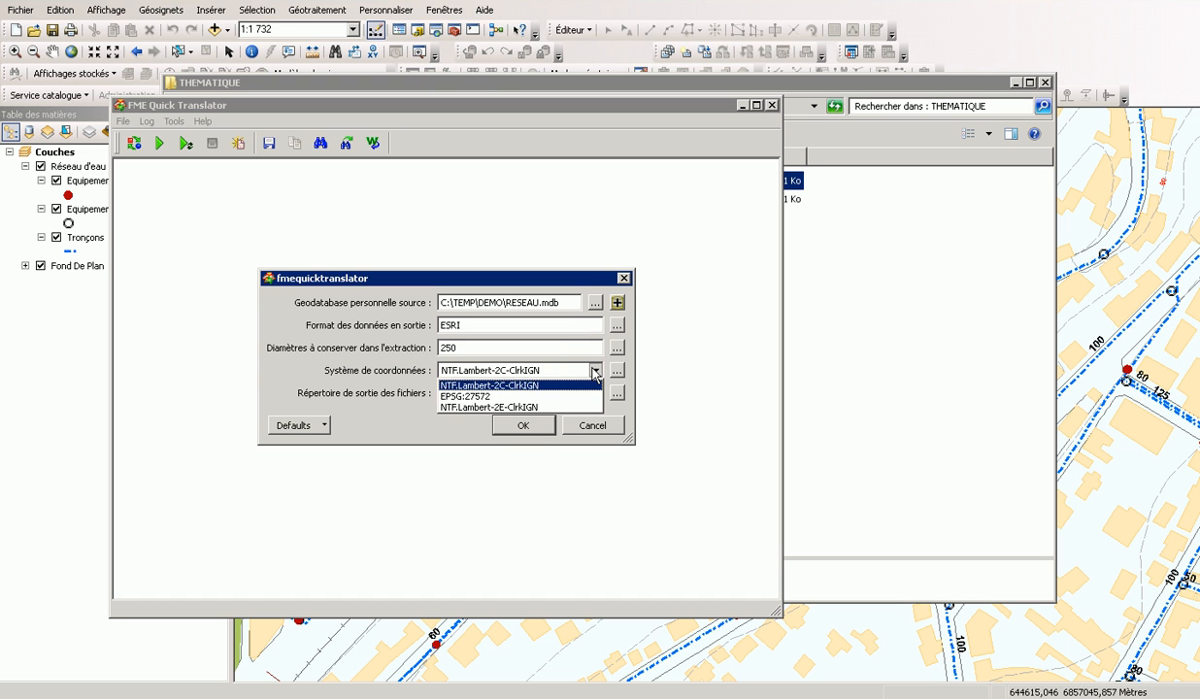
pyautogui.click(503, 386)
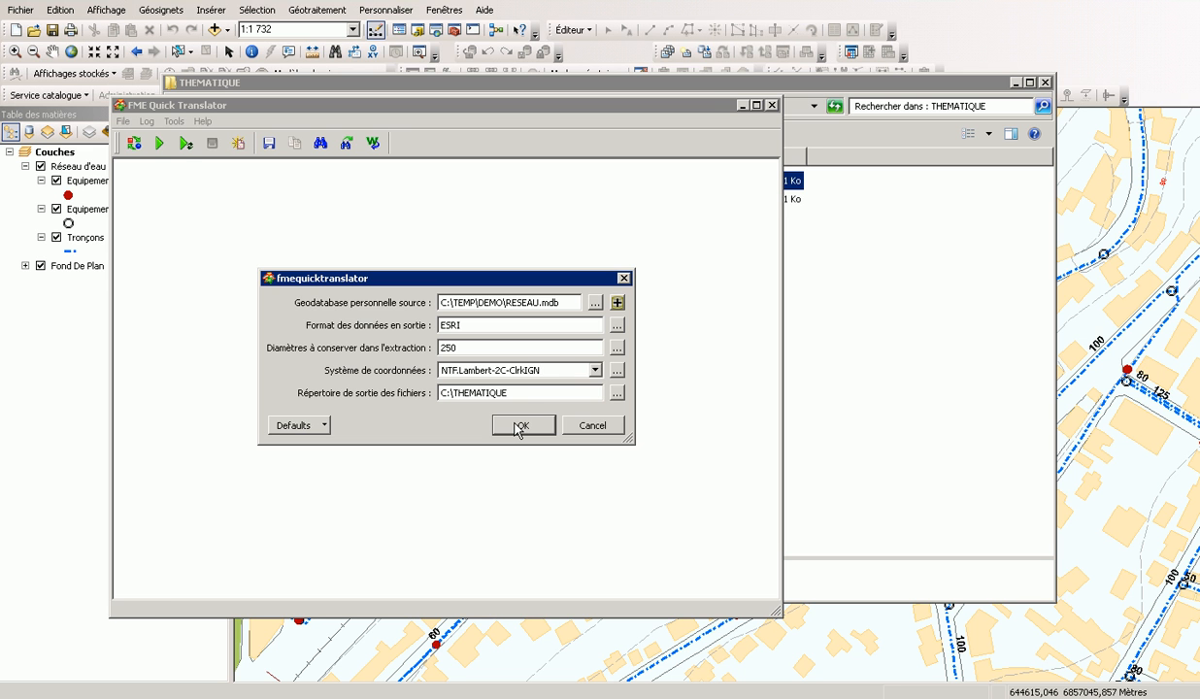
pyautogui.click(519, 427)
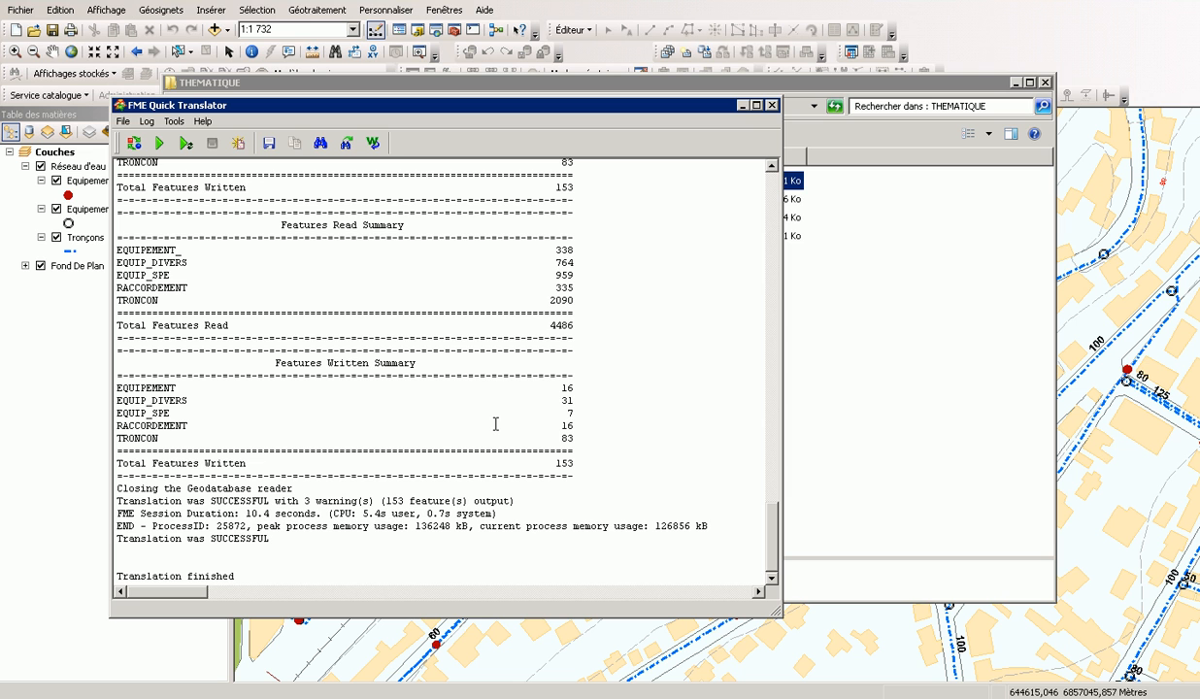
# - Switch to ArcMap, open THEMATIQUE.mxd and inspect the extracted equipment and connections along the 250 pipe section
pyautogui.hotkey('alt', 'Tab')
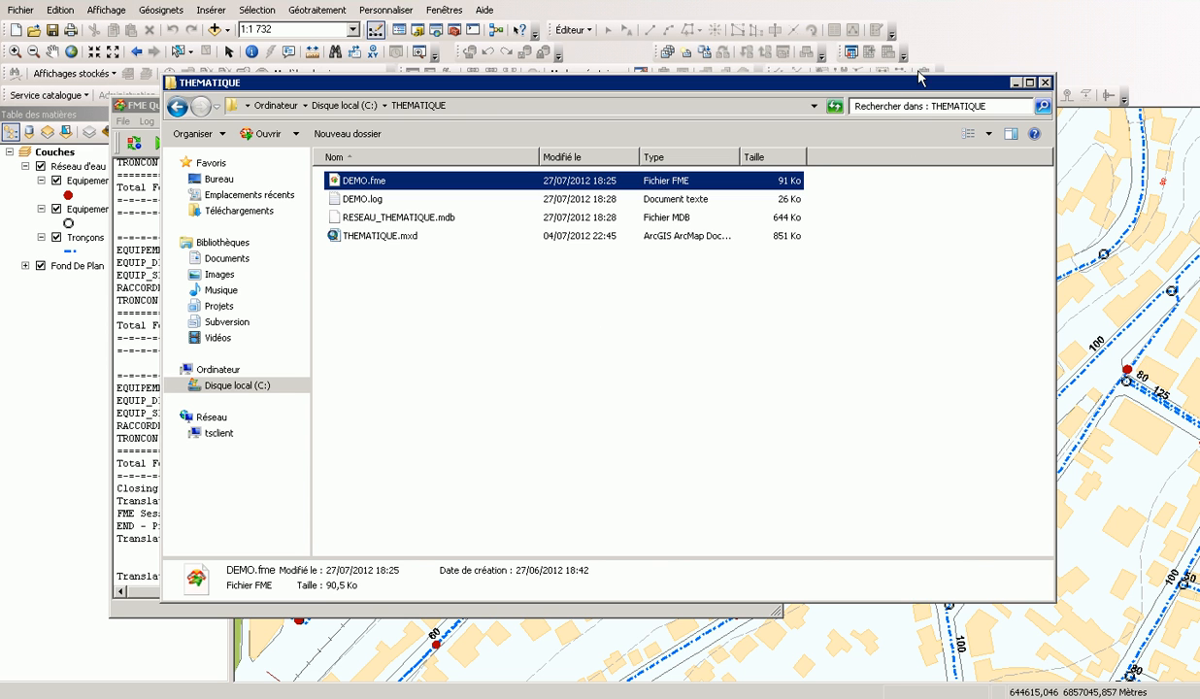
pyautogui.click(998, 39)
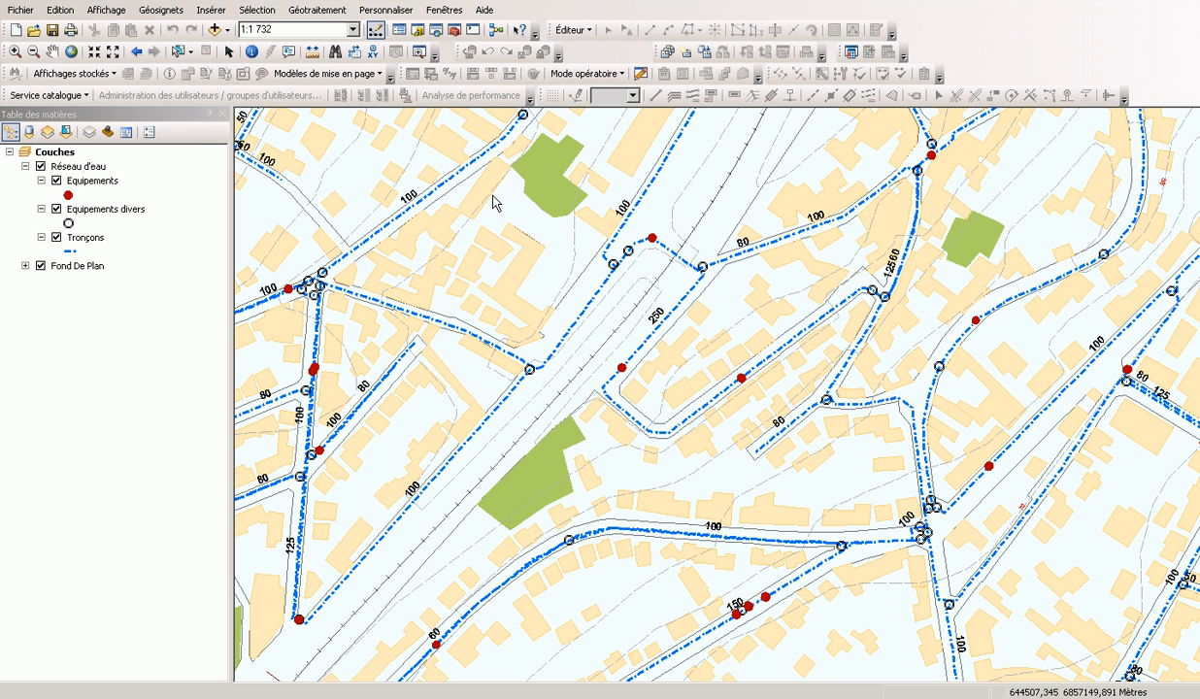
pyautogui.click(32, 35)
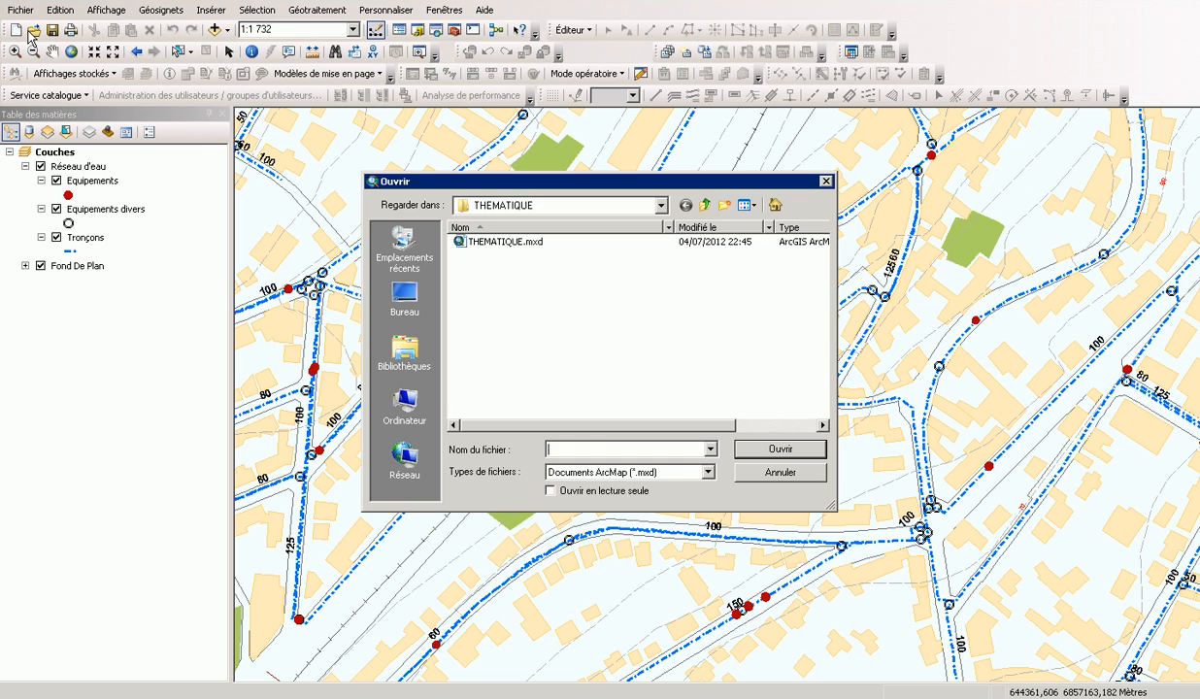
pyautogui.click(478, 242)
pyautogui.click(762, 449)
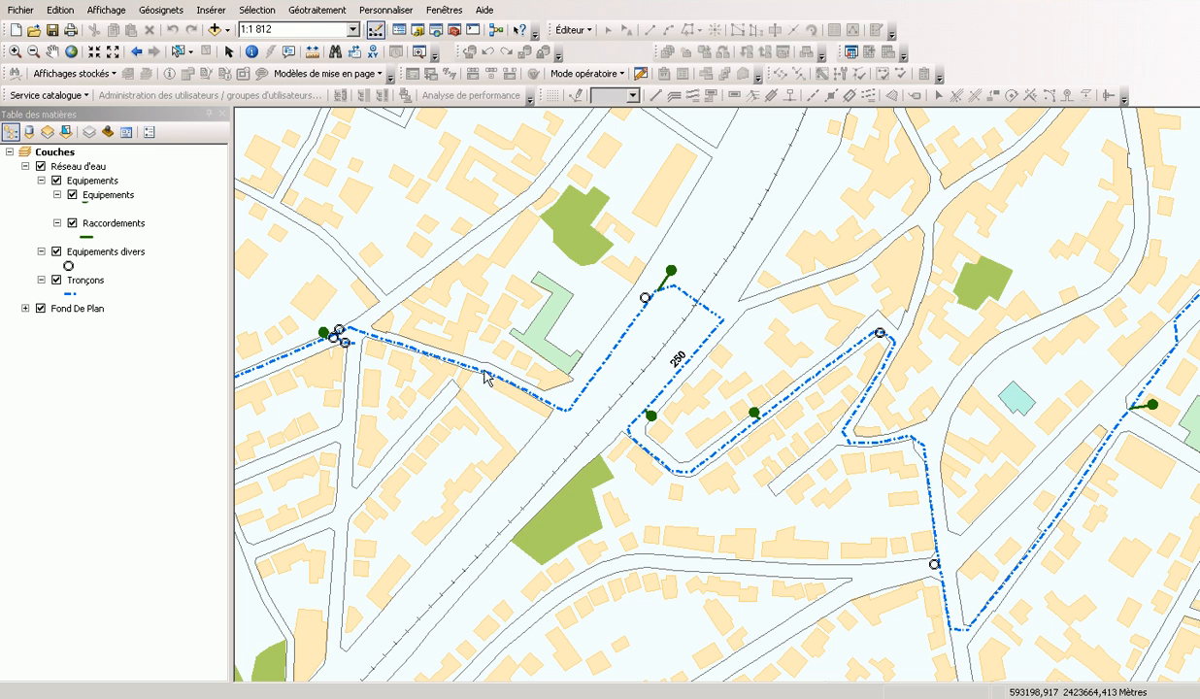
pyautogui.click(15, 50)
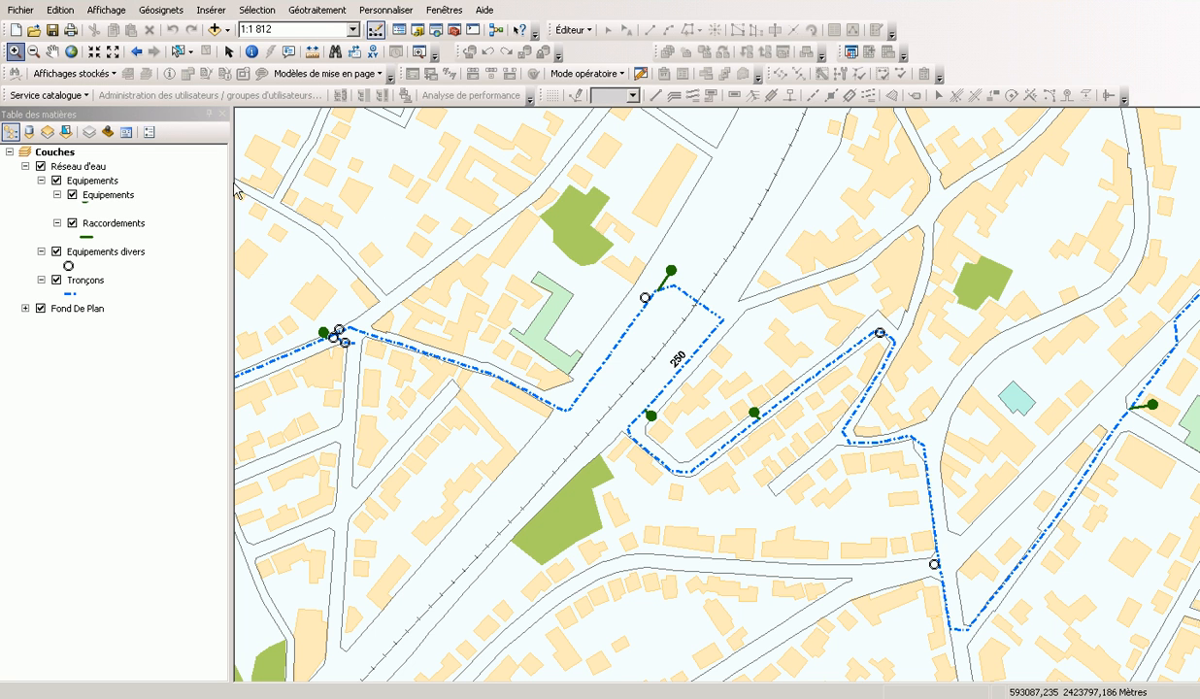
pyautogui.moveTo(613, 355); pyautogui.dragTo(785, 469)
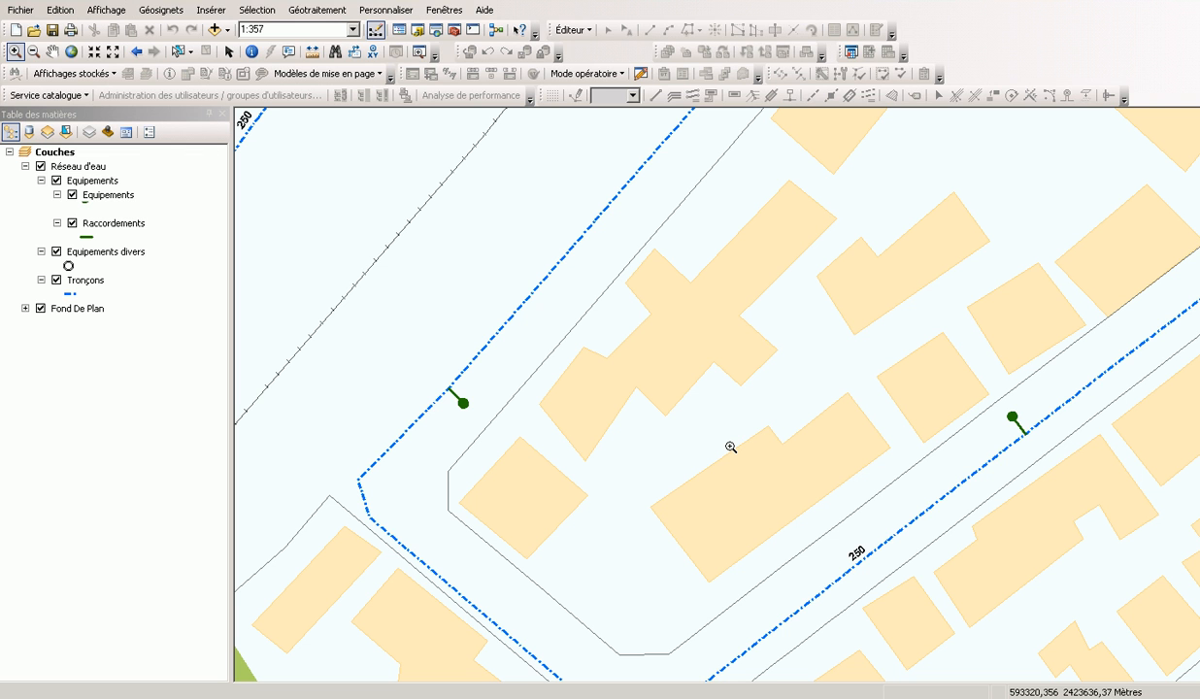
# - Switch to the PDF presentation and go from the scenario slide to the Contacts slide
pyautogui.hotkey('alt', 'Tab')
pyautogui.hotkey('alt', 'Tab')
pyautogui.hotkey('alt', 'Tab')
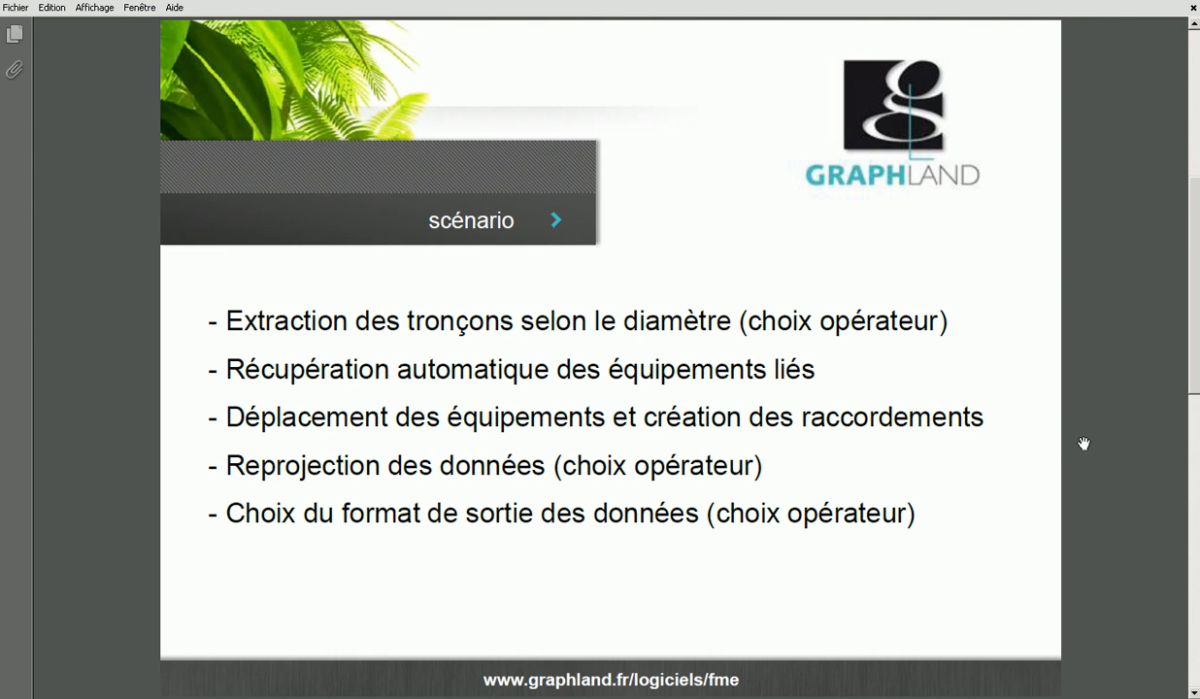
pyautogui.scroll(-1, 1083, 444)
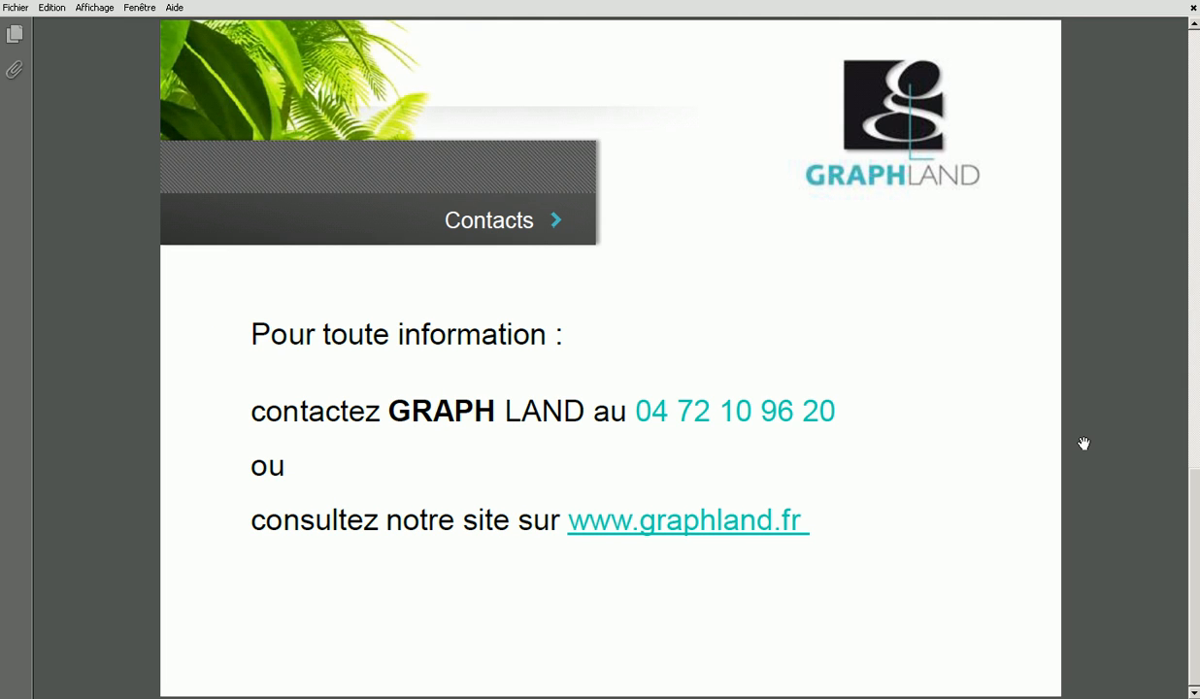